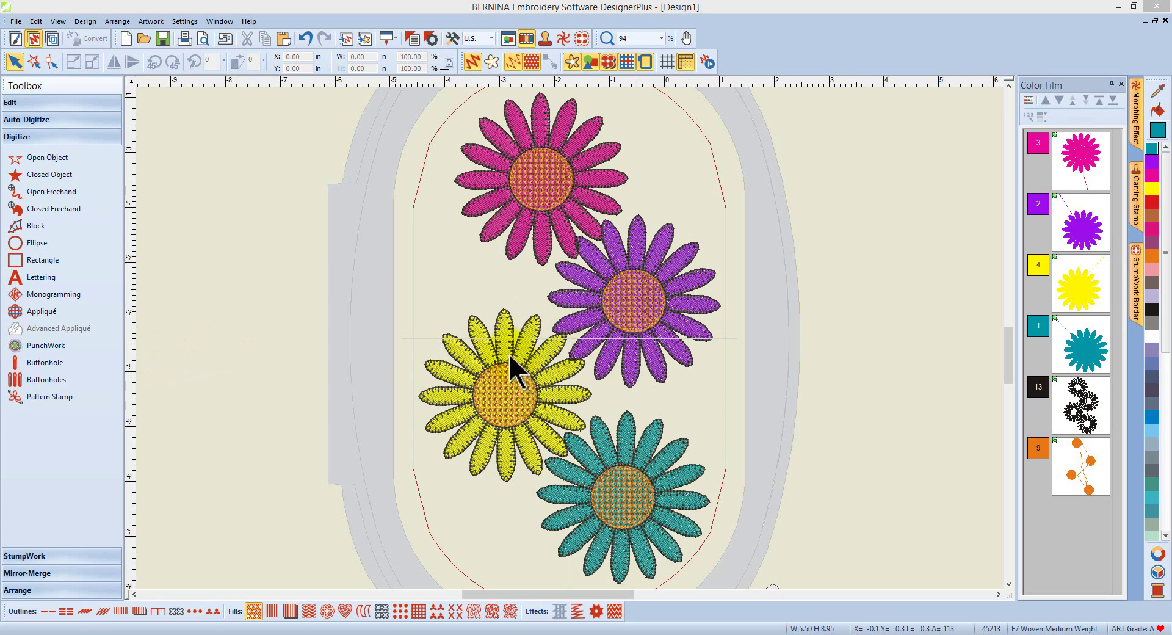
# Show only the black (13) thread's stitching and select all the black outline objects.
pyautogui.click(517, 329)
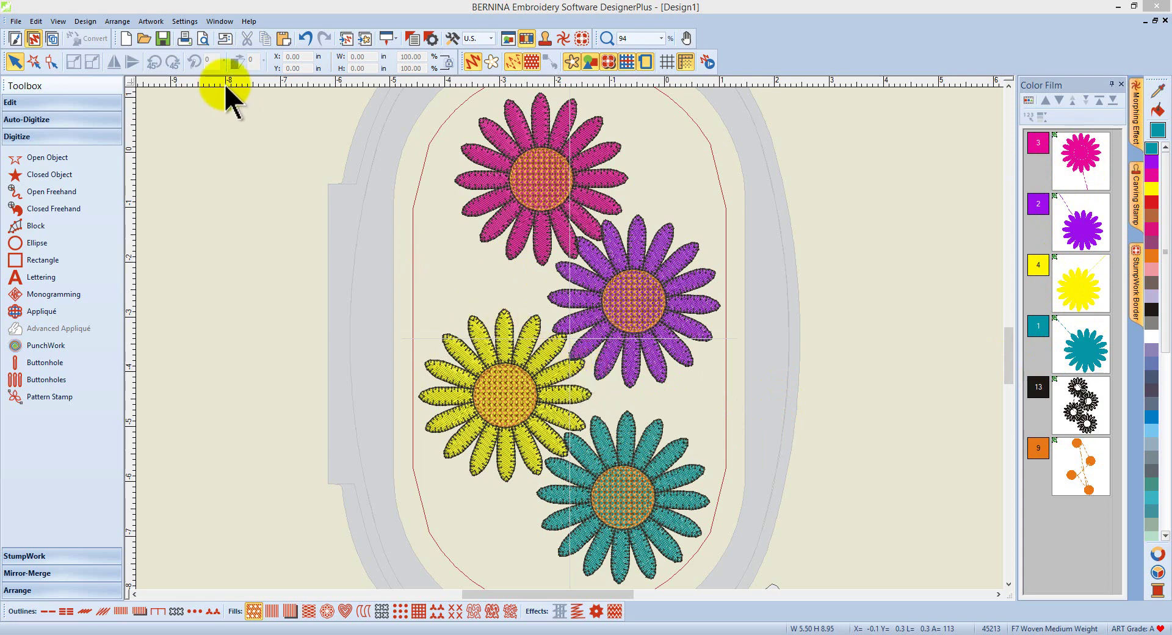
pyautogui.click(76, 22)
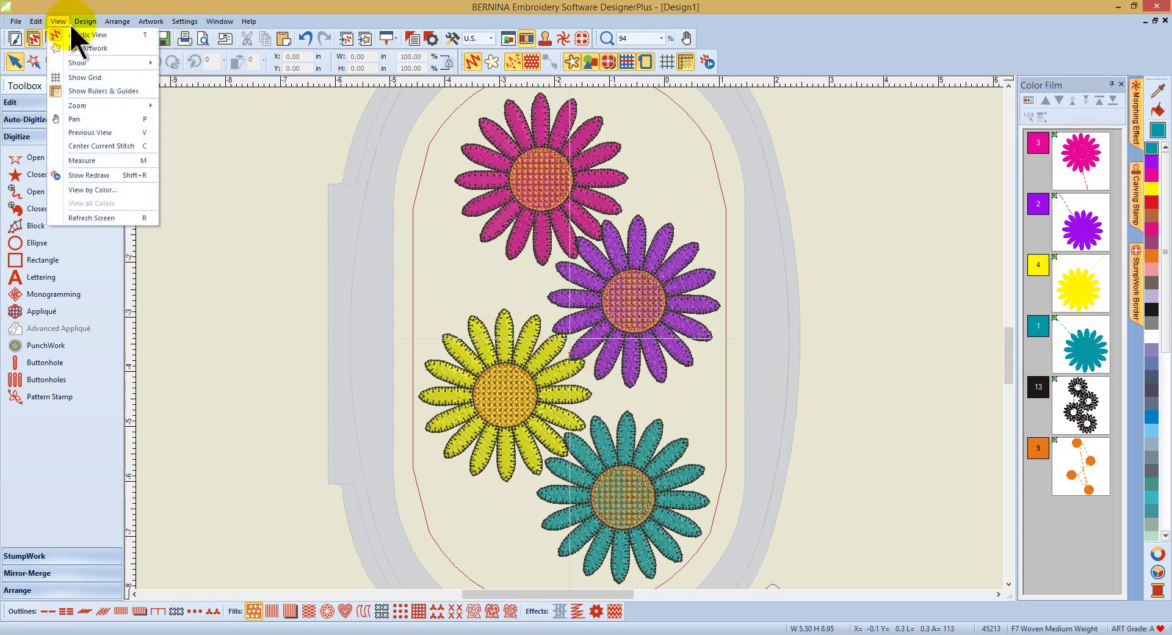
pyautogui.moveTo(54, 22)
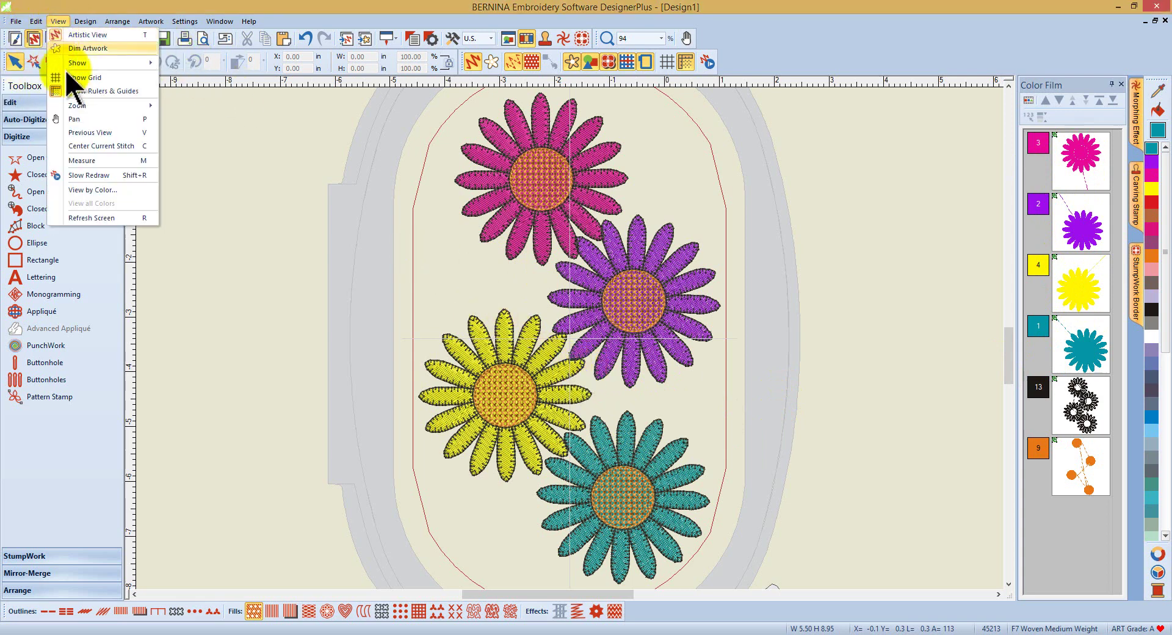
pyautogui.click(128, 191)
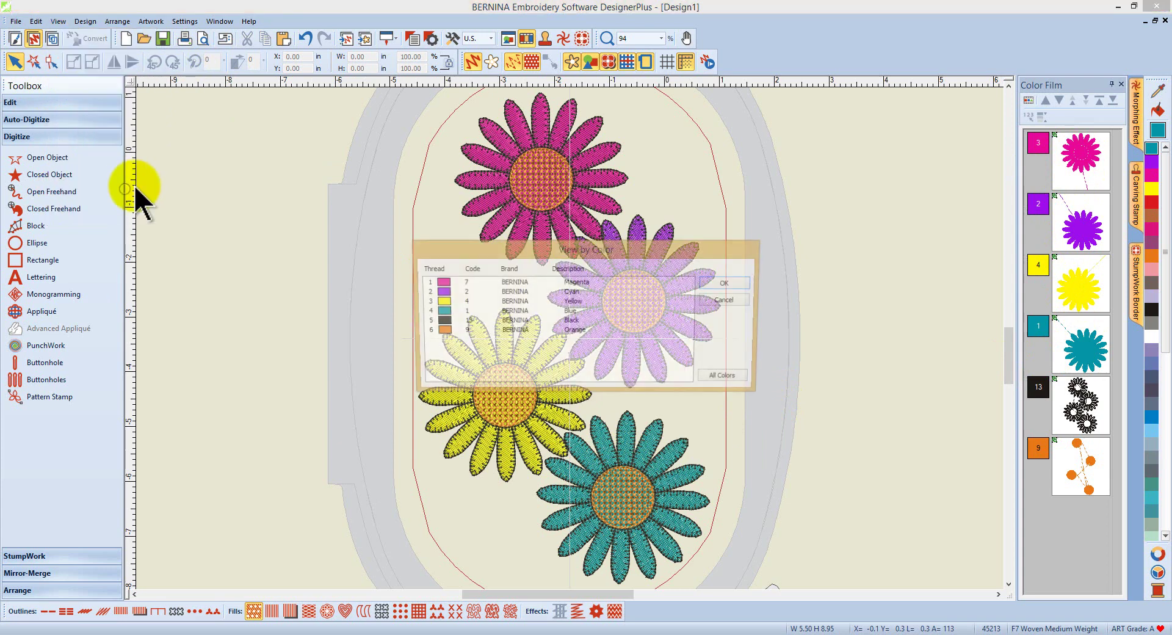
pyautogui.click(492, 322)
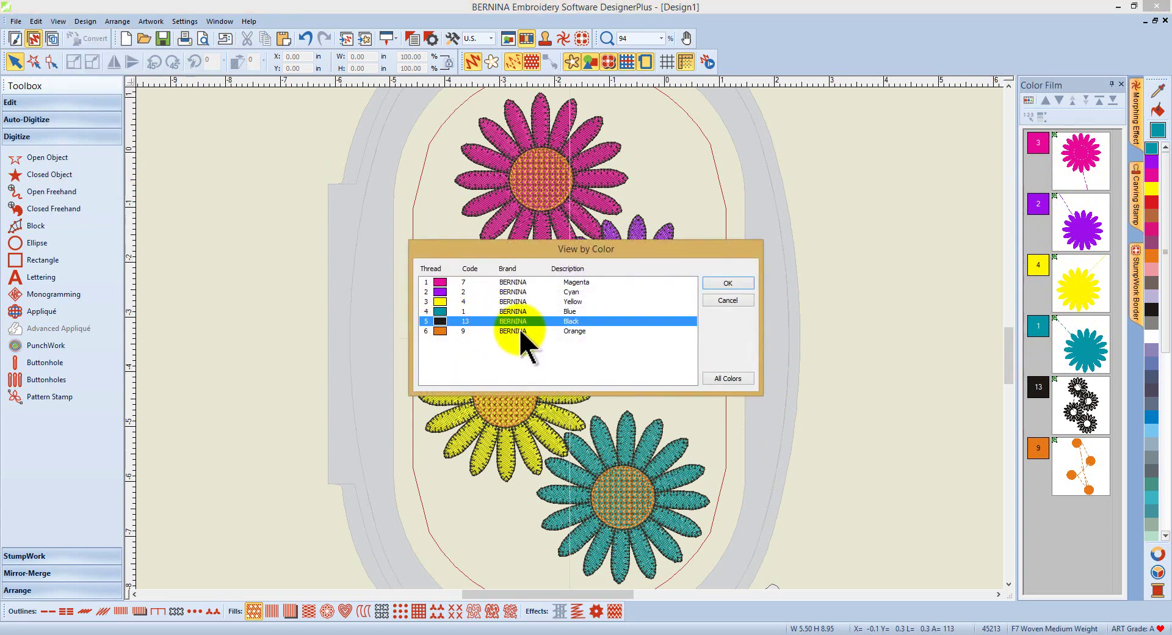
pyautogui.click(728, 283)
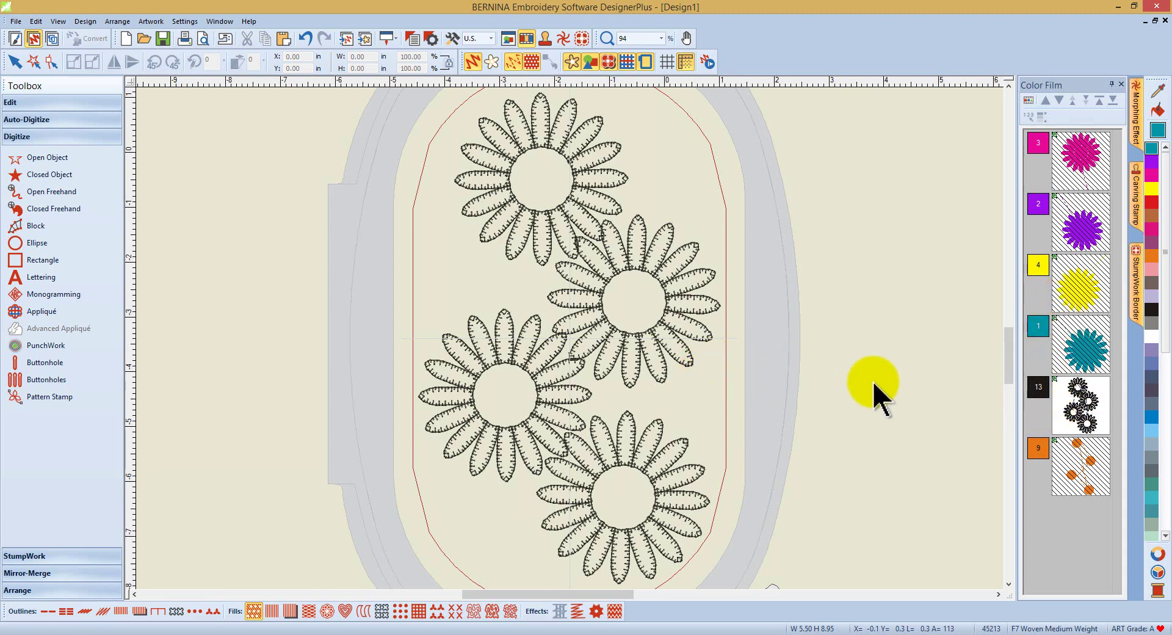
pyautogui.click(1062, 416)
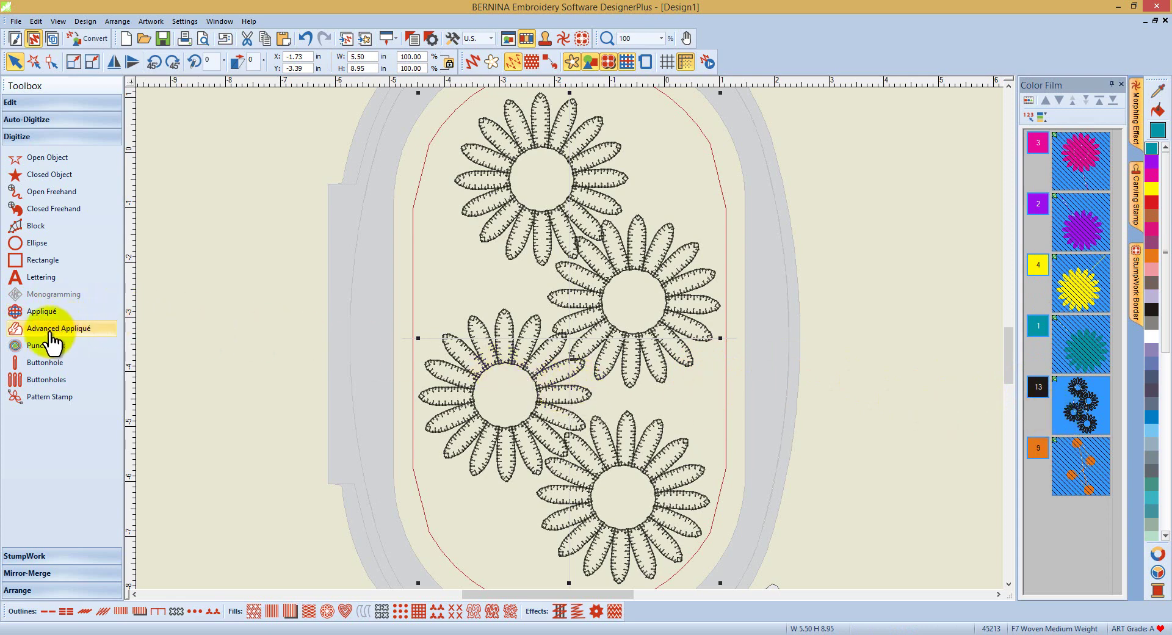
# In Advanced Appliqué, choose a blue swatch from Benartex 2013 > Fossil Fern for patches.
pyautogui.click(83, 328)
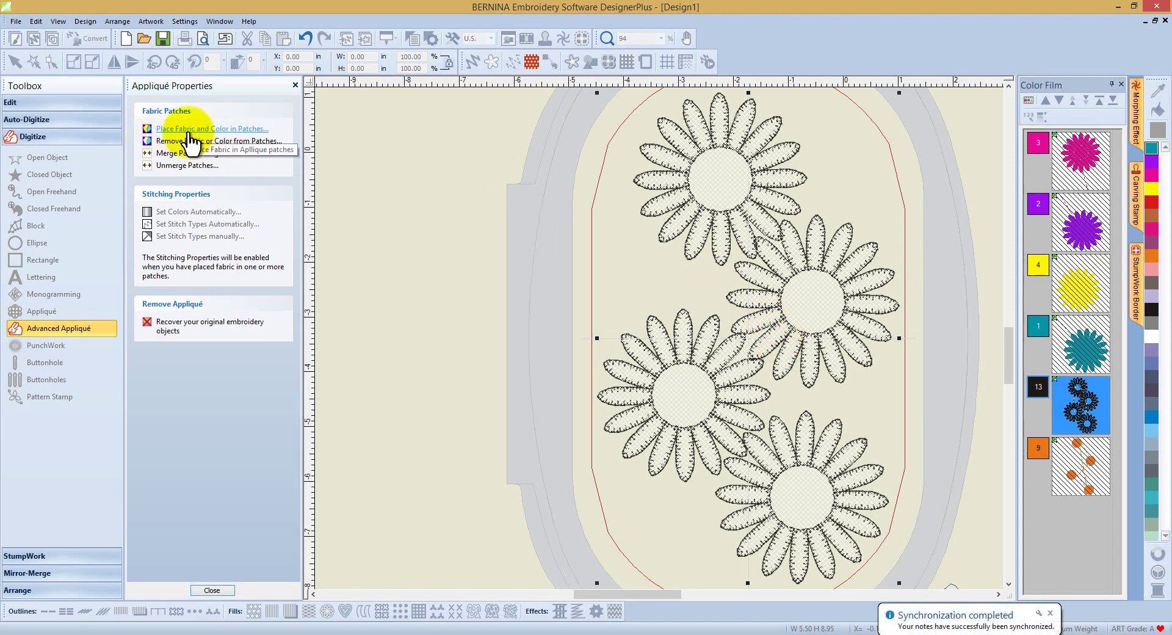
pyautogui.click(236, 130)
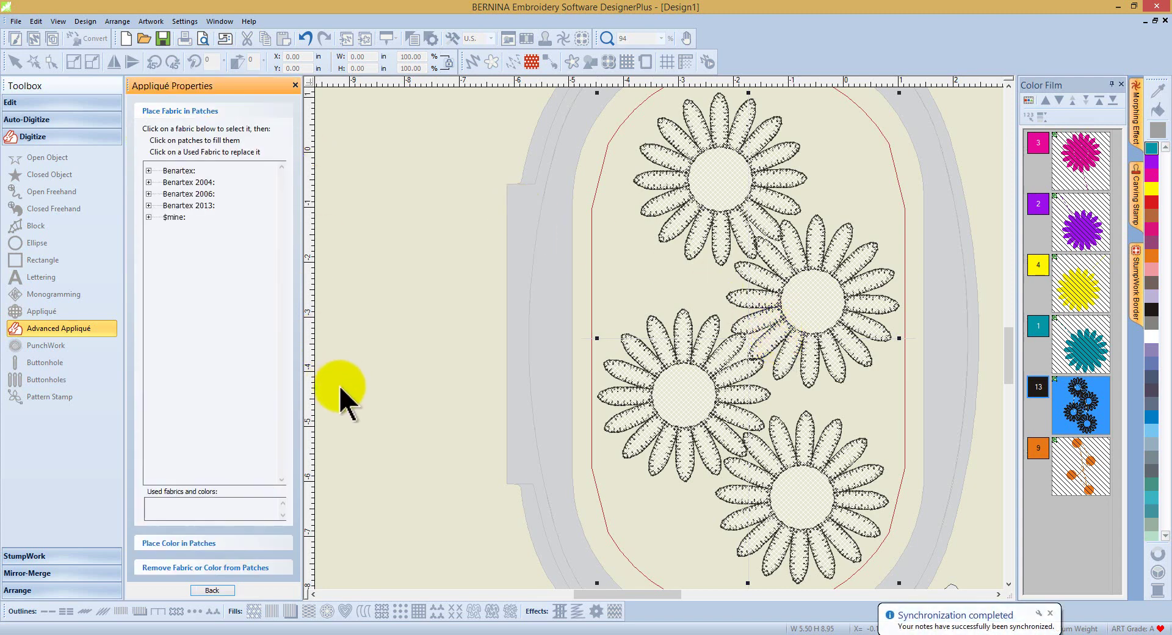
pyautogui.click(149, 205)
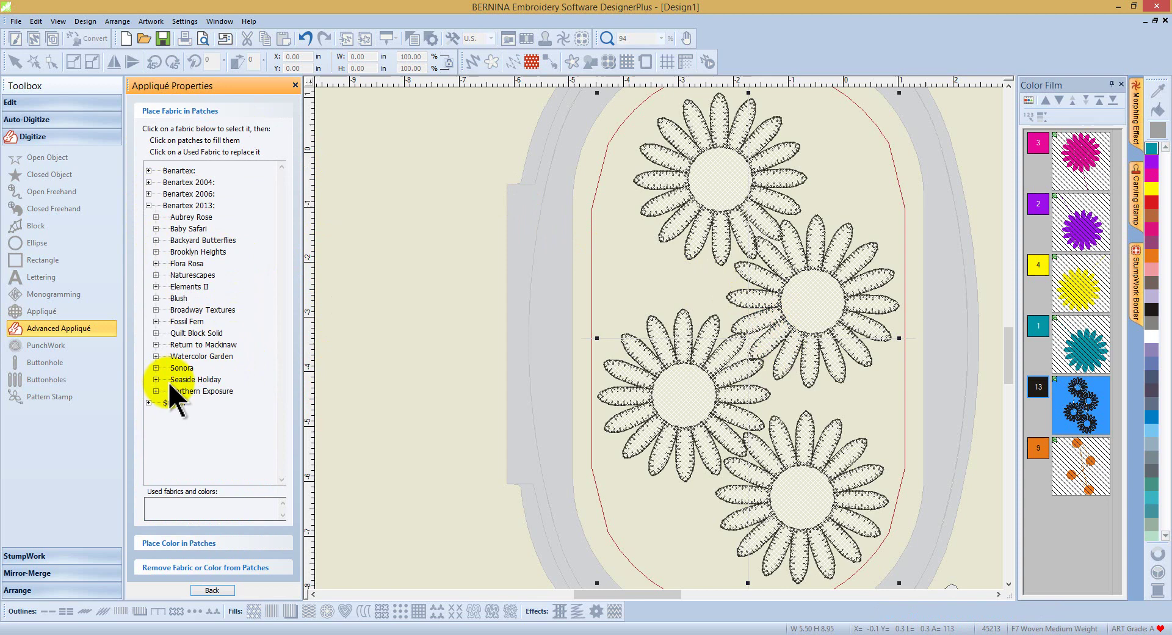
pyautogui.click(155, 322)
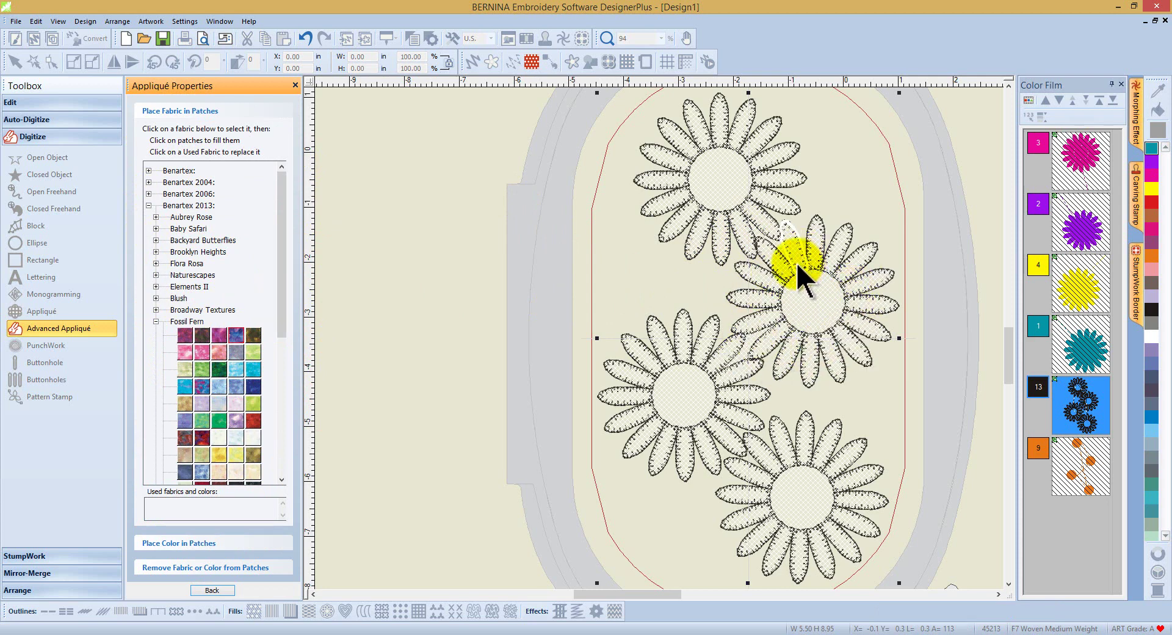
# Fill the purple flower's petal patches and centre patch with the blue Fossil Fern fabric.
pyautogui.click(796, 259)
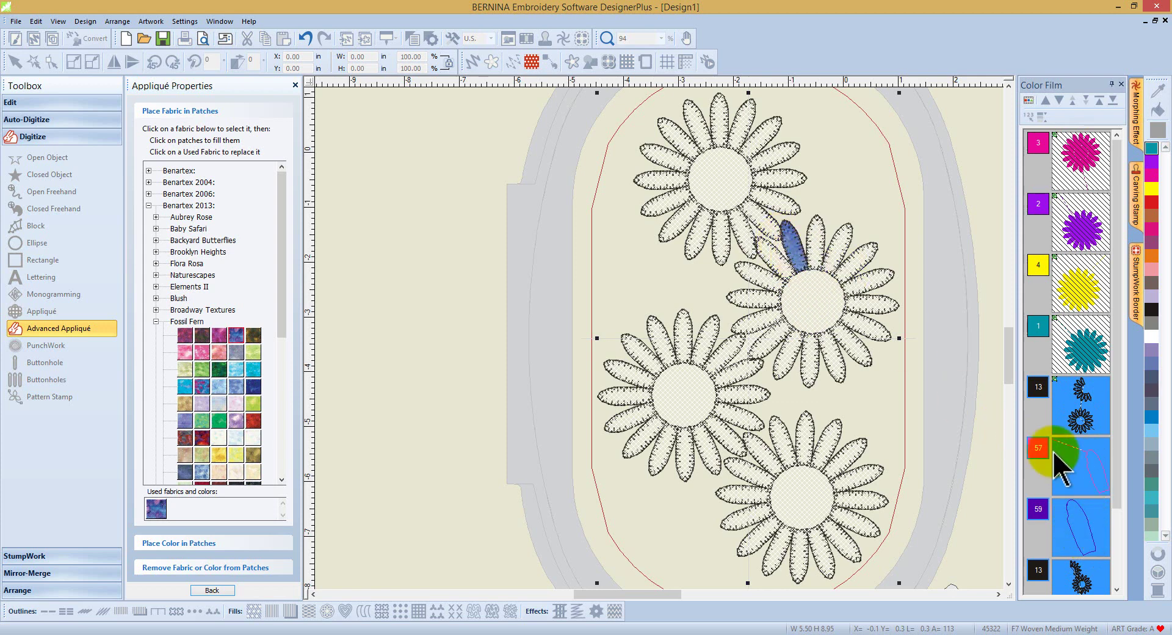
pyautogui.click(812, 287)
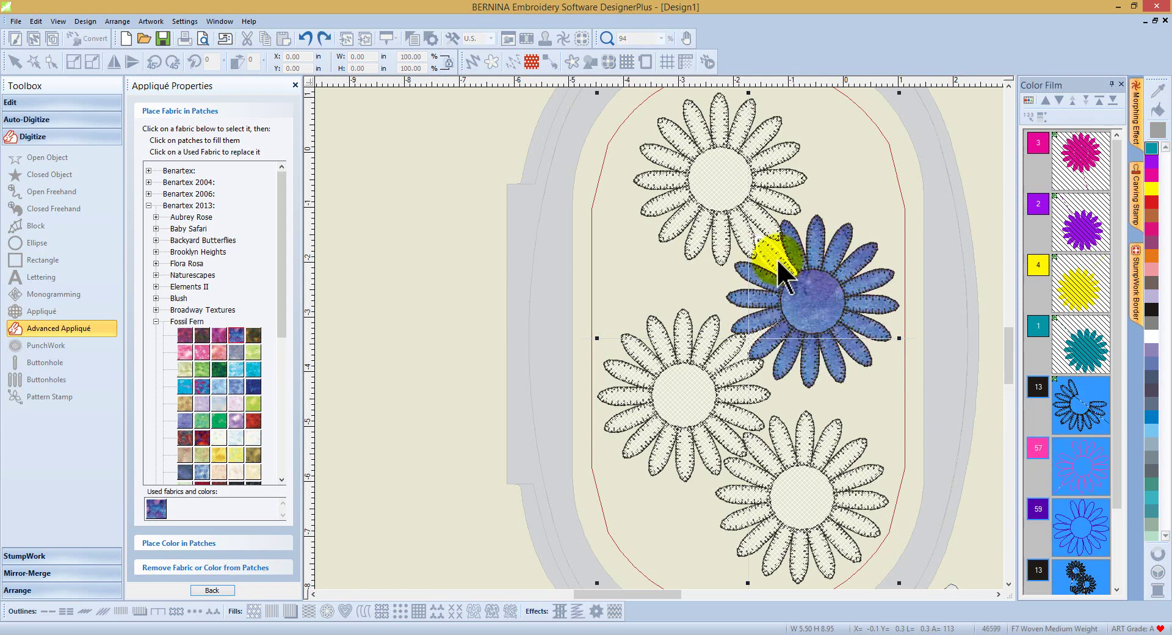
pyautogui.click(781, 267)
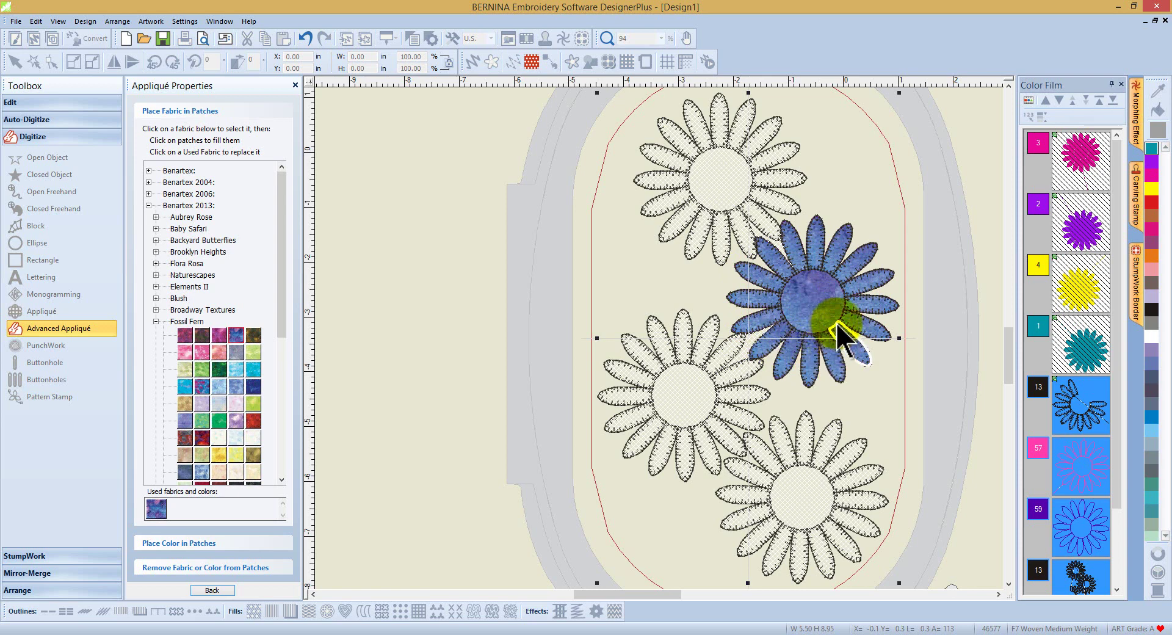
pyautogui.click(840, 293)
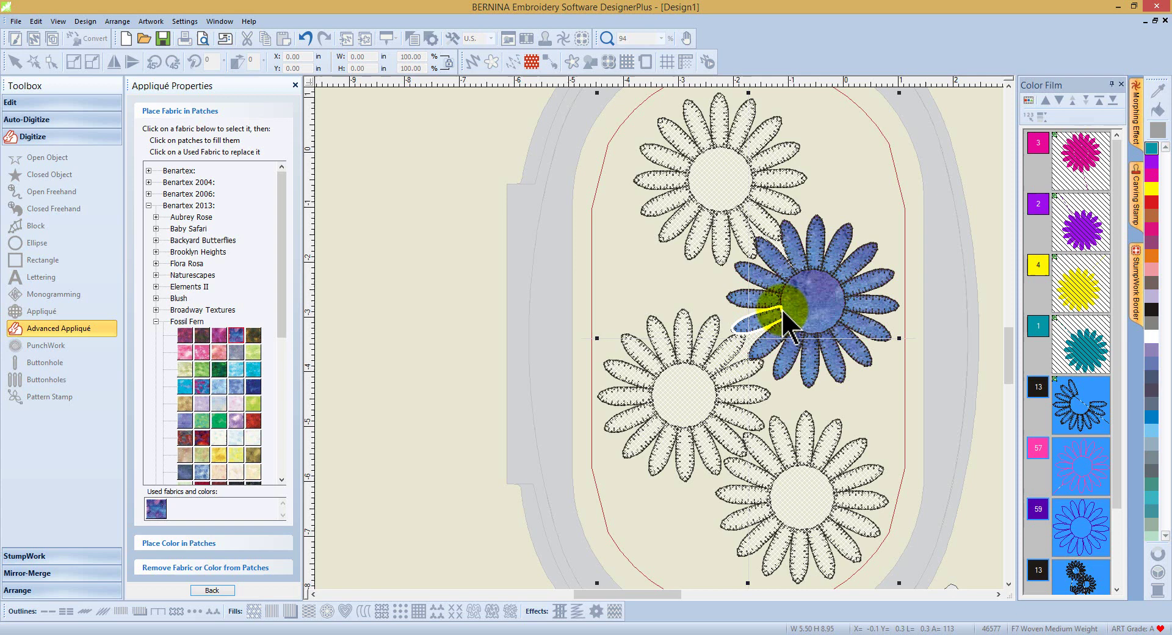
# Using Merge Patches Together, join the flower's centre and every adjoining petal into one patch.
pyautogui.click(223, 590)
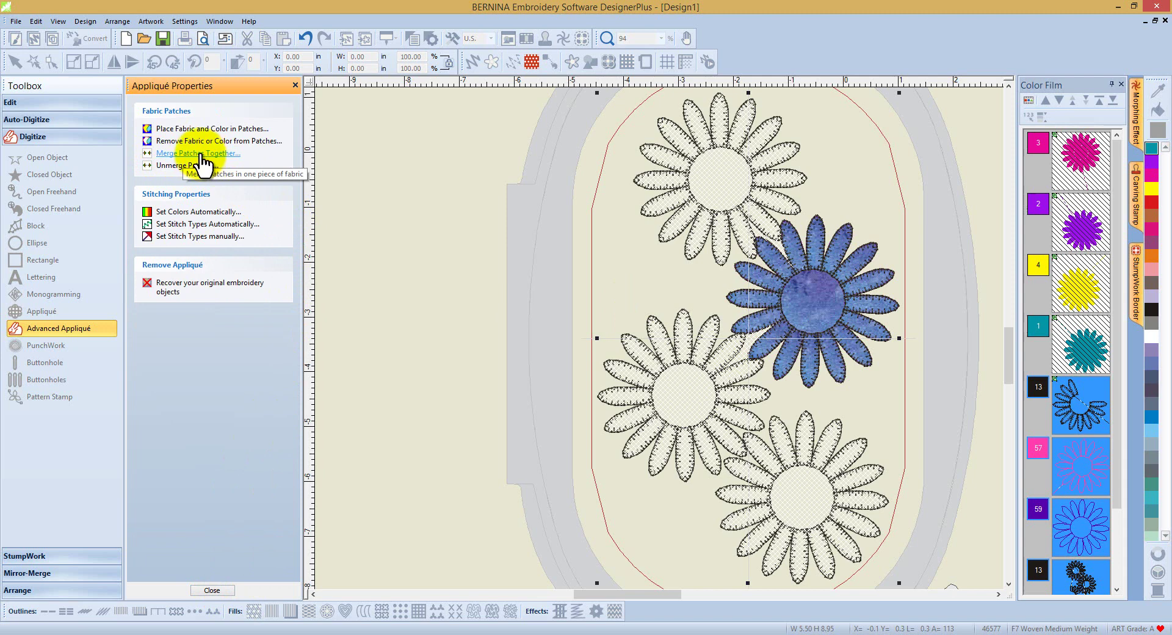
pyautogui.click(167, 153)
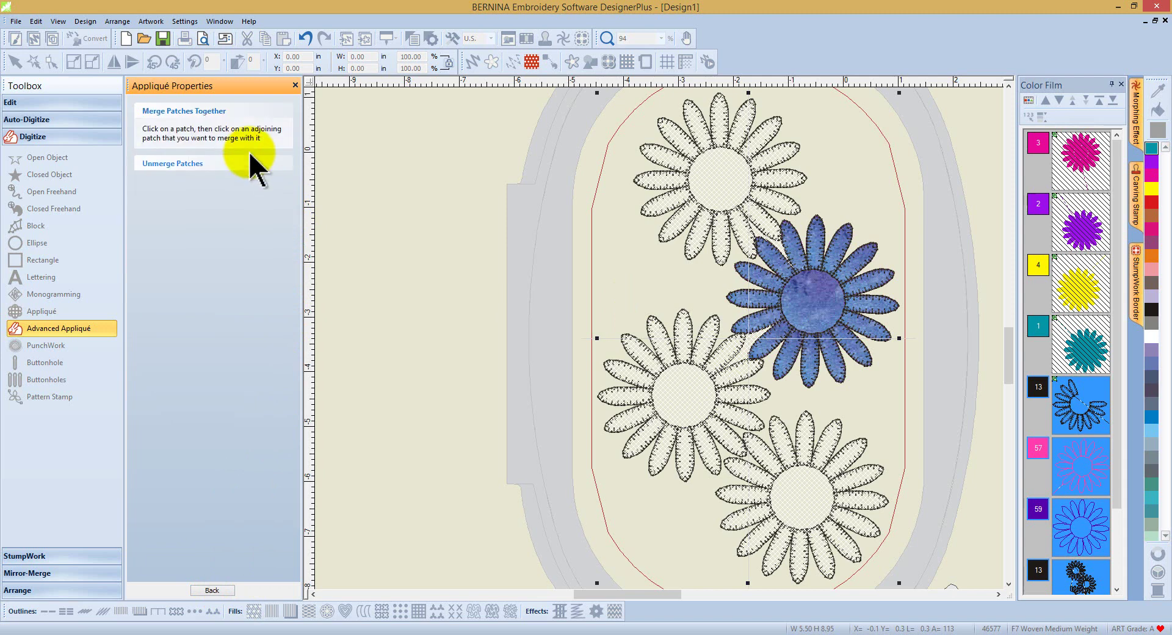
pyautogui.click(804, 300)
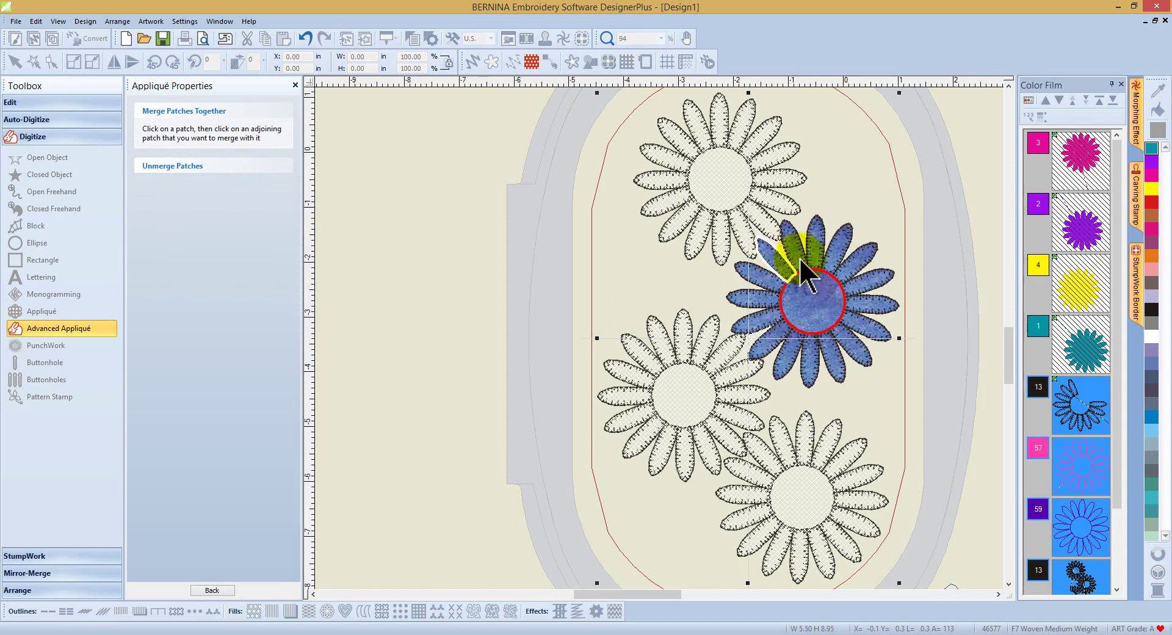
pyautogui.click(785, 276)
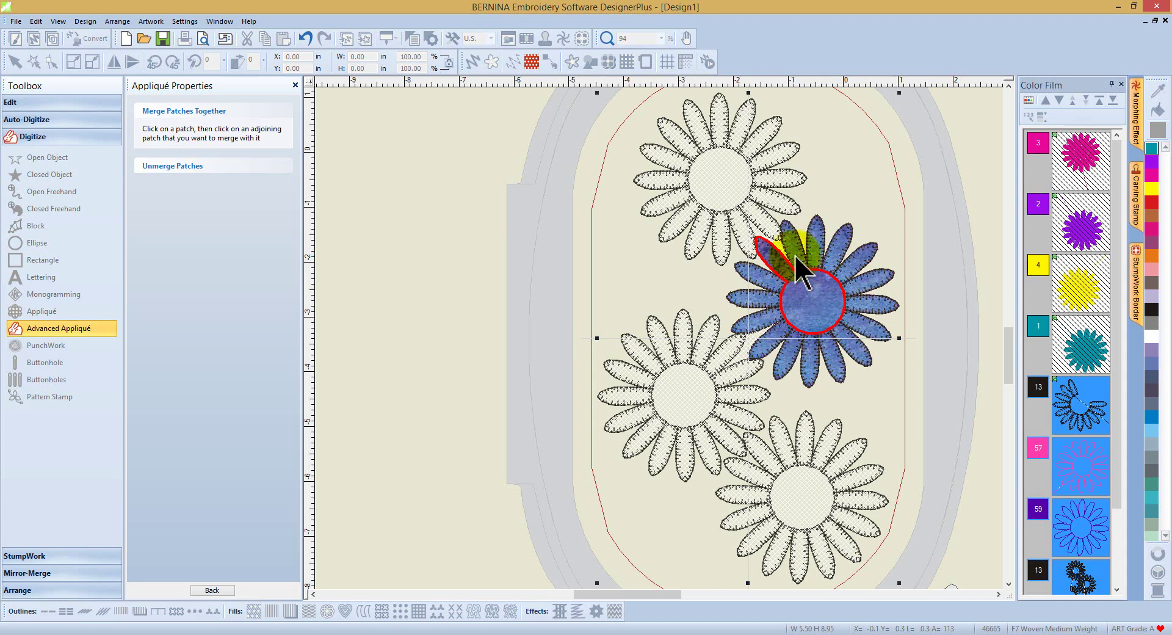
pyautogui.click(794, 252)
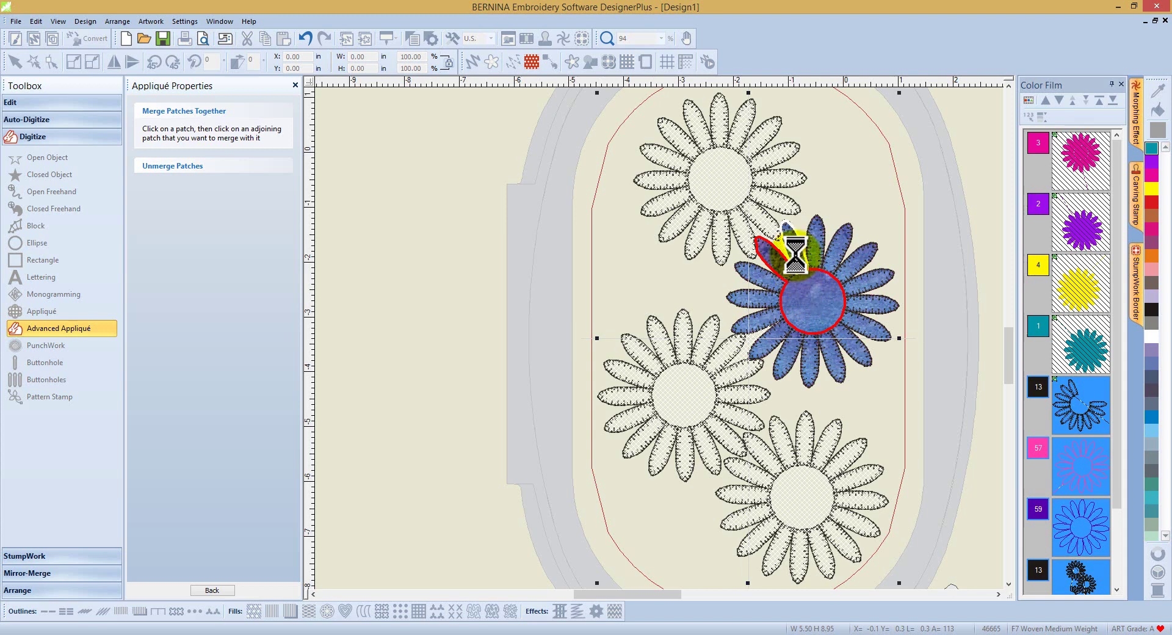
pyautogui.click(821, 292)
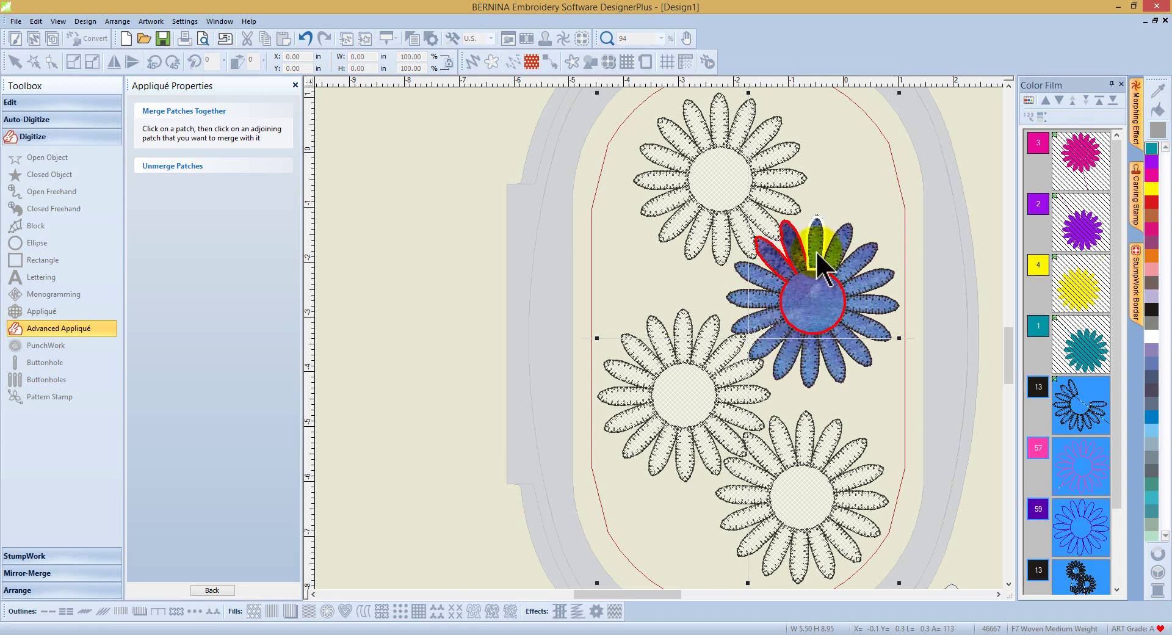
pyautogui.click(817, 253)
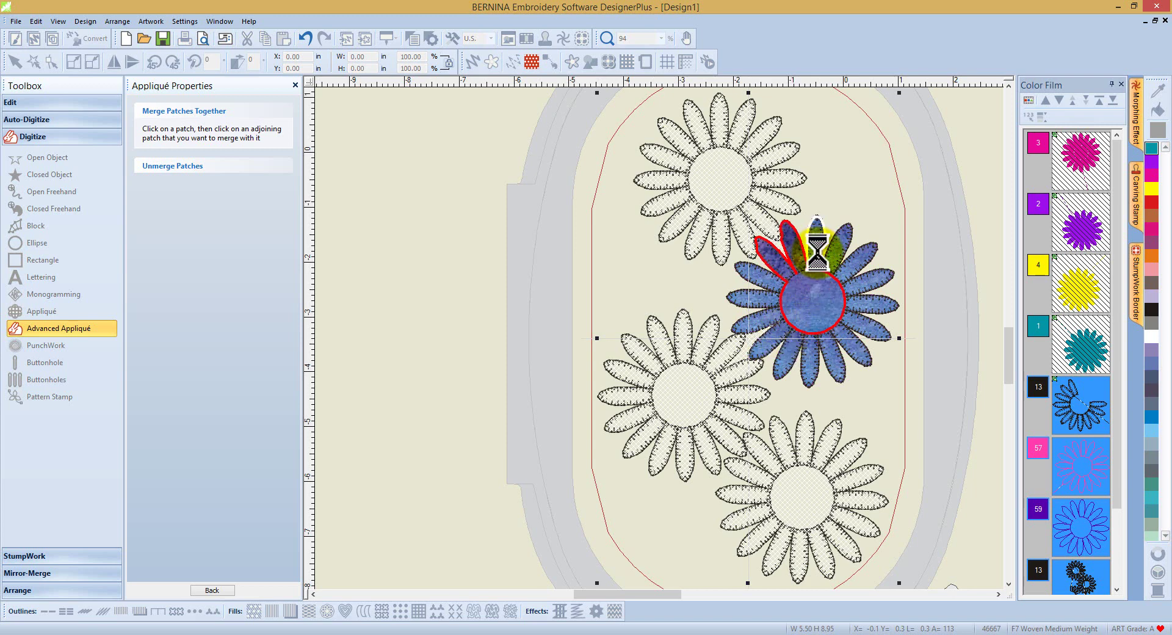
pyautogui.click(819, 299)
pyautogui.click(805, 267)
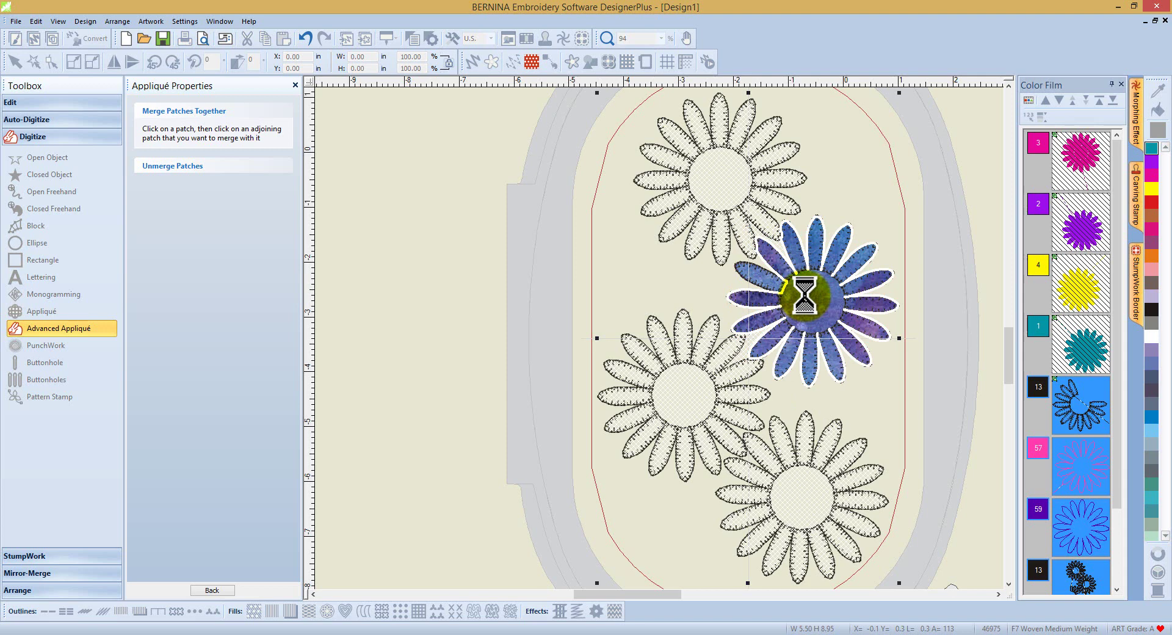
pyautogui.click(760, 280)
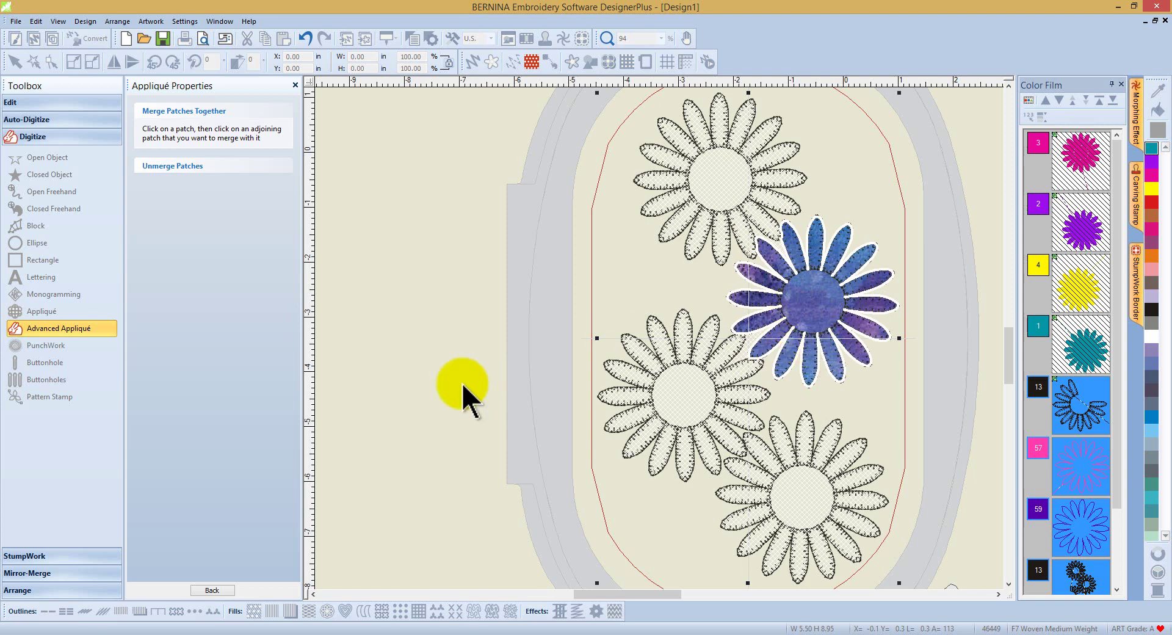
# Set the flower boundary's stitch types manually: tackdown off, placement and cutting lines on.
pyautogui.click(213, 590)
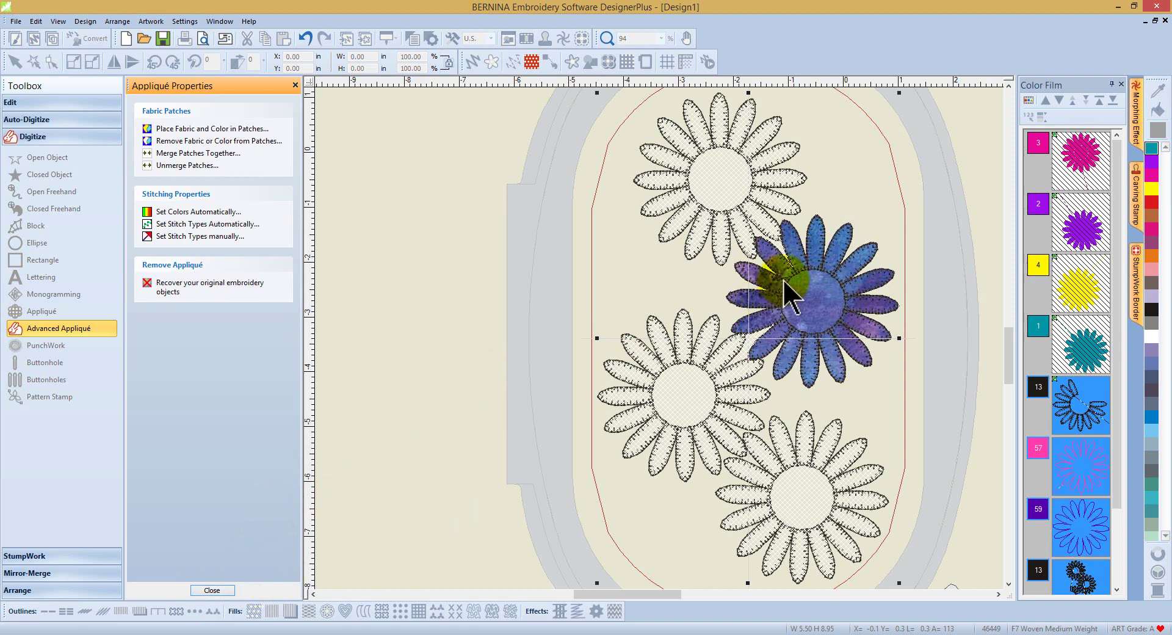
pyautogui.click(217, 238)
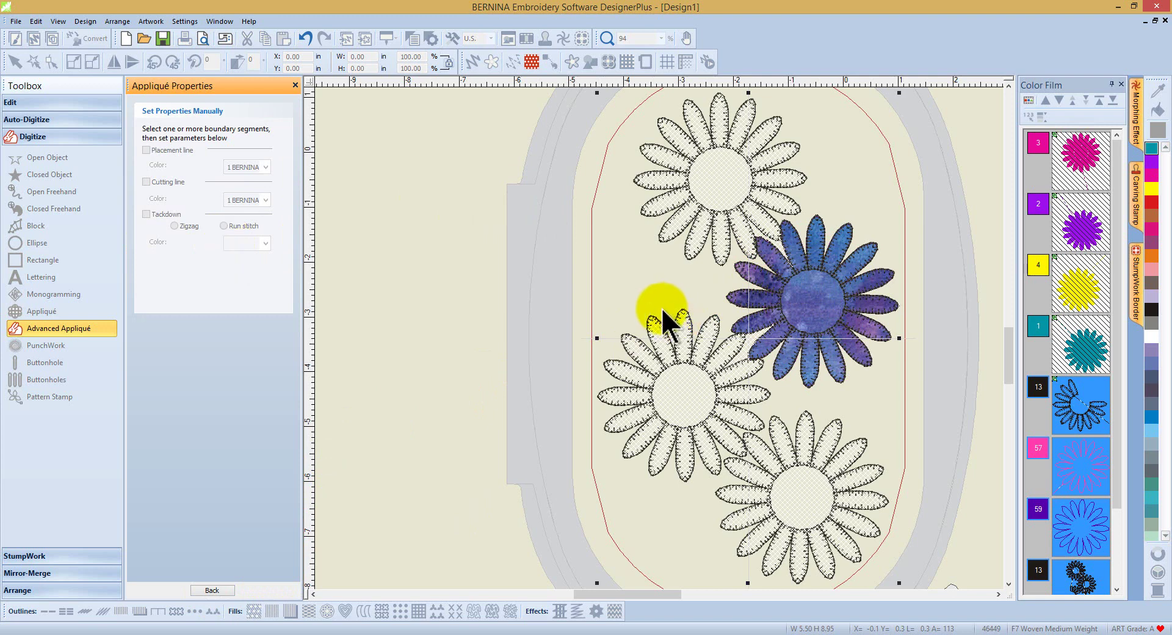
pyautogui.click(818, 307)
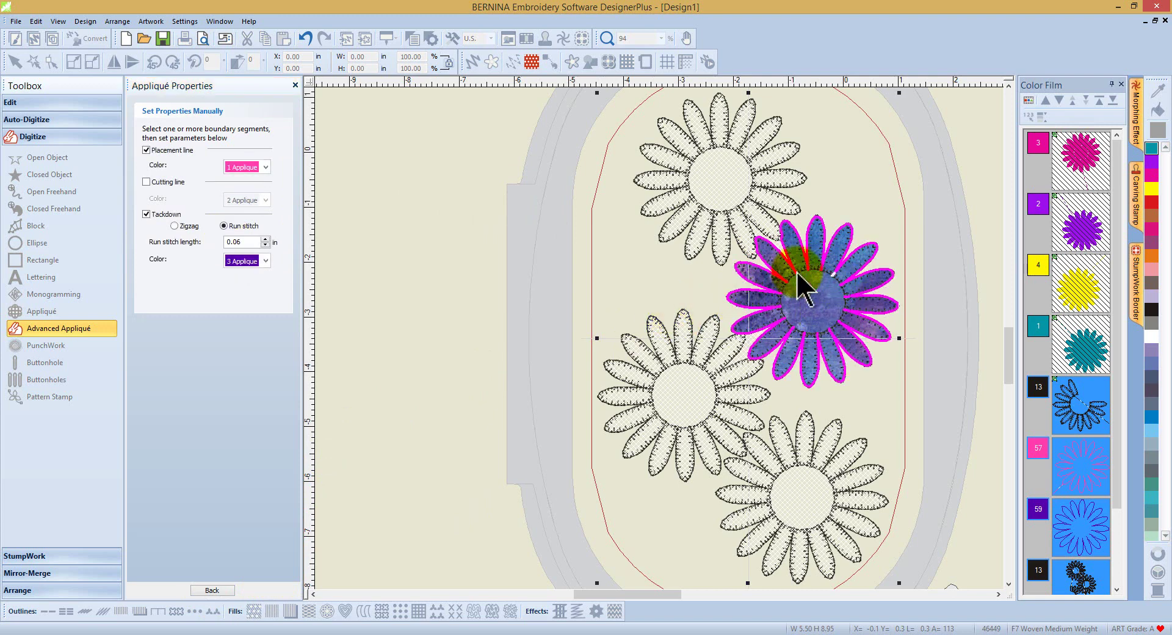
pyautogui.click(851, 339)
pyautogui.click(747, 295)
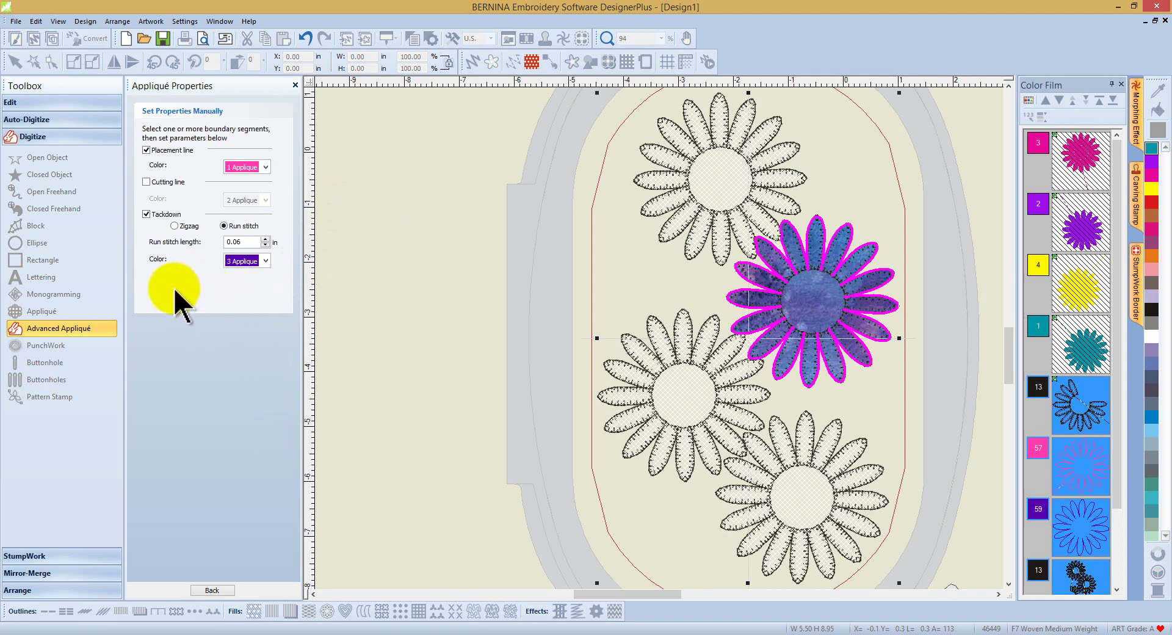
pyautogui.click(145, 213)
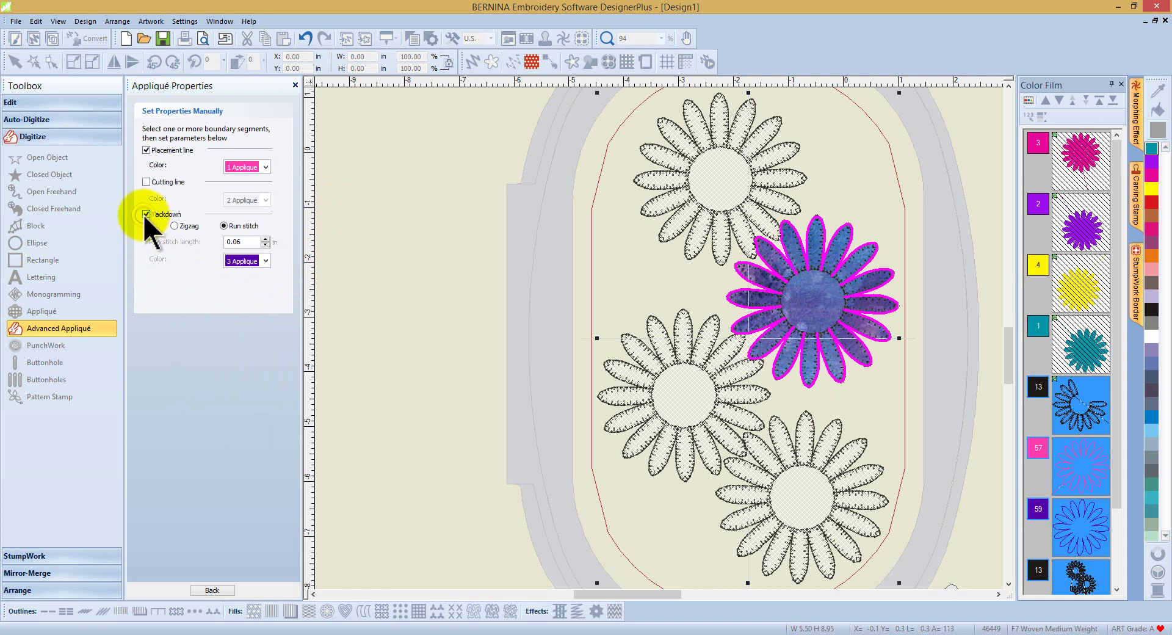
pyautogui.click(145, 214)
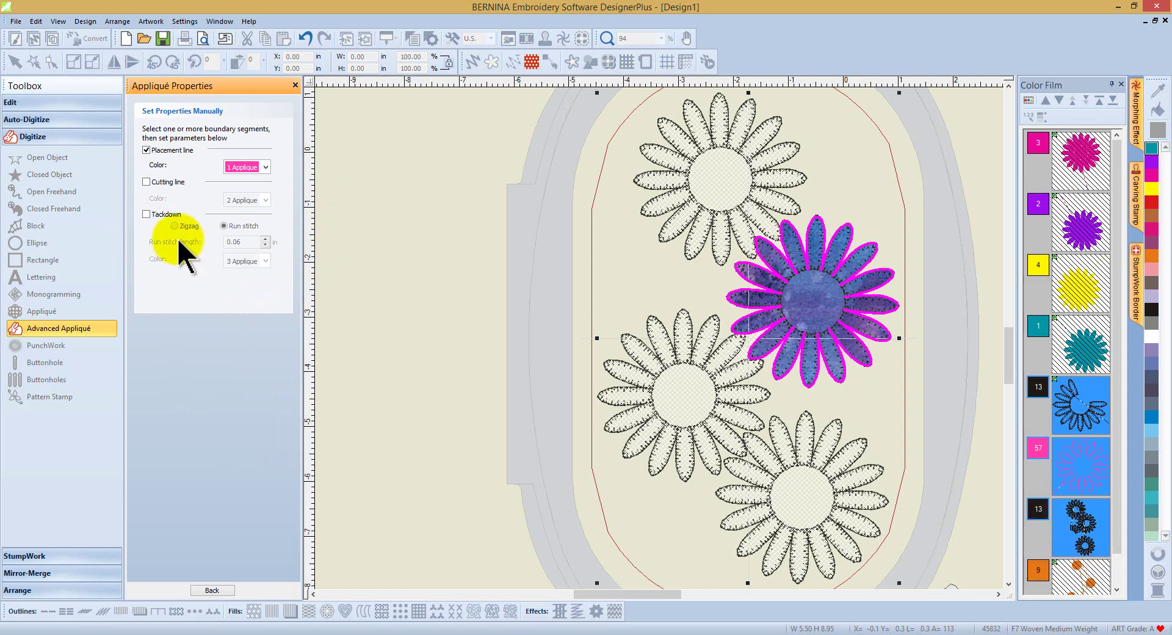
pyautogui.click(145, 181)
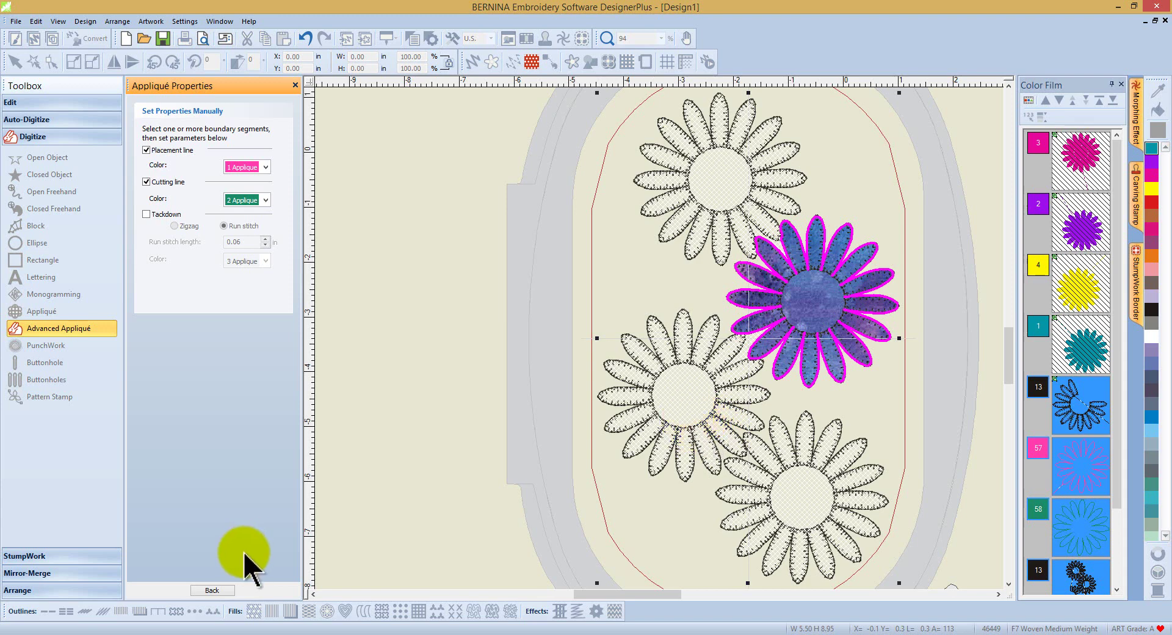
# Close the appliqué settings and display the design in all thread colours.
pyautogui.click(226, 589)
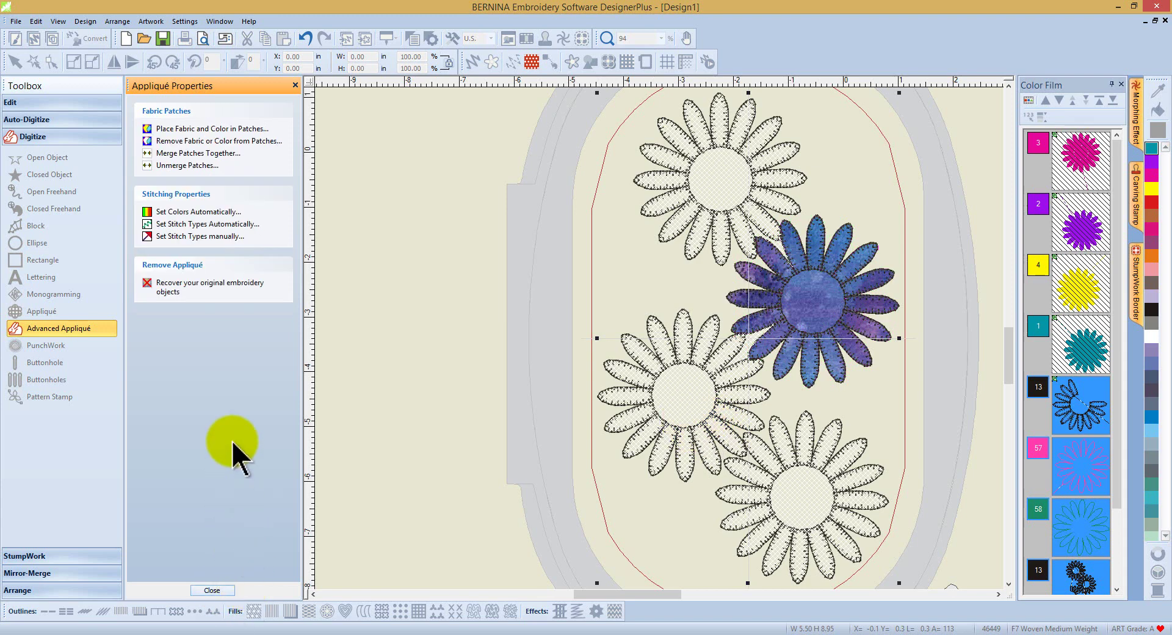
pyautogui.click(219, 588)
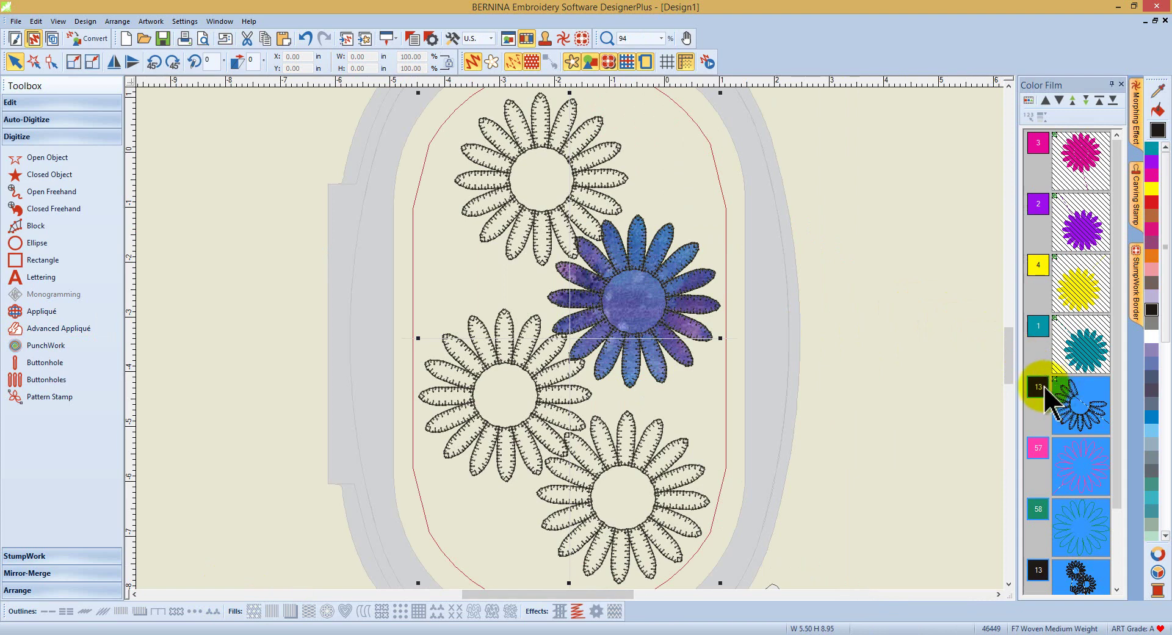
pyautogui.click(59, 22)
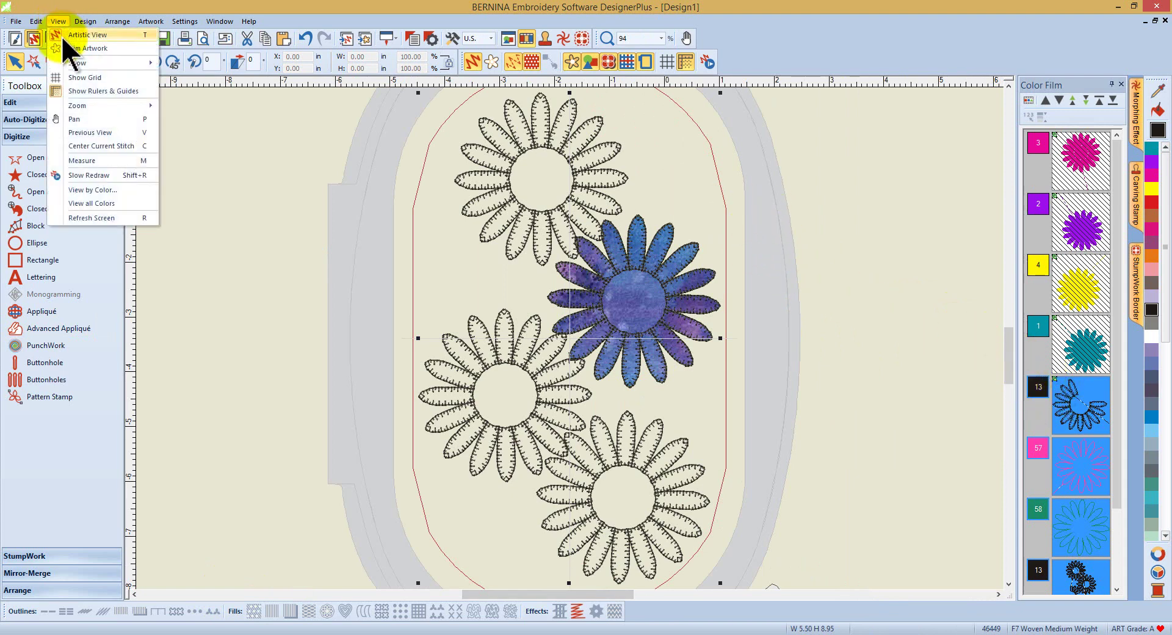
pyautogui.click(92, 203)
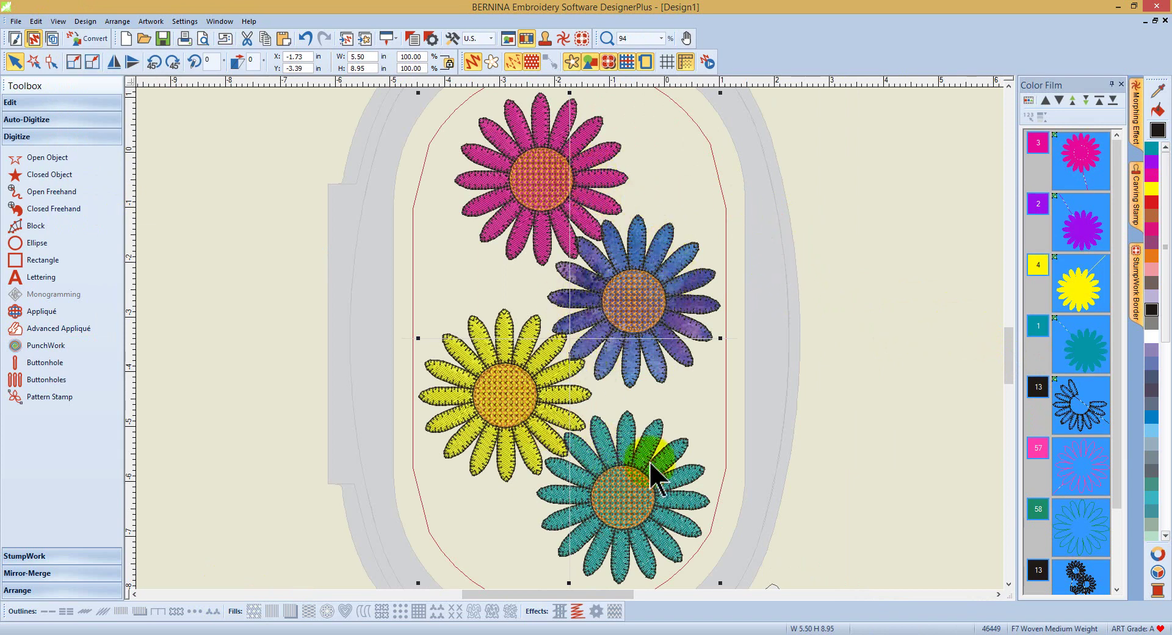
# Select the purple flower's colour block in the Color Film and bring up Design2.
pyautogui.click(1083, 231)
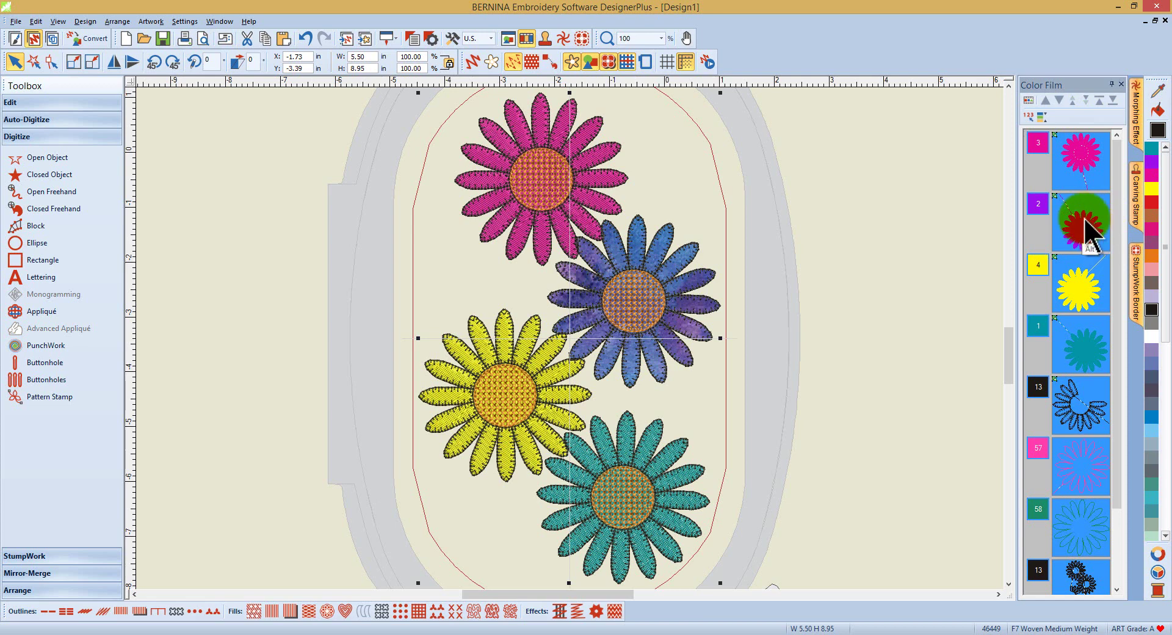
pyautogui.click(973, 247)
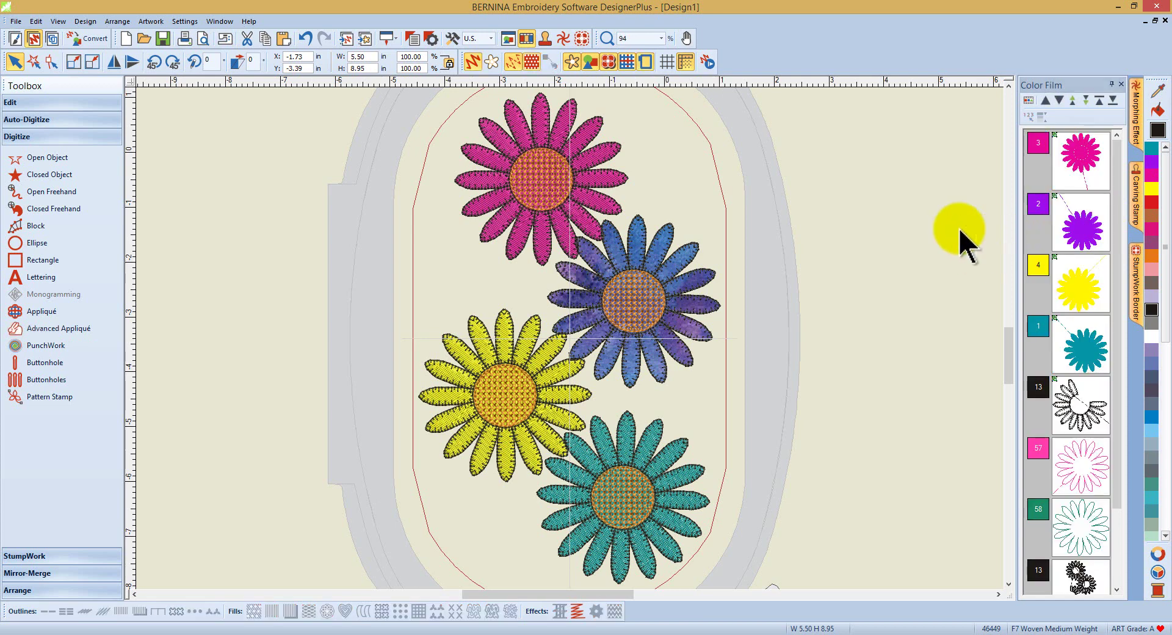
pyautogui.click(1087, 231)
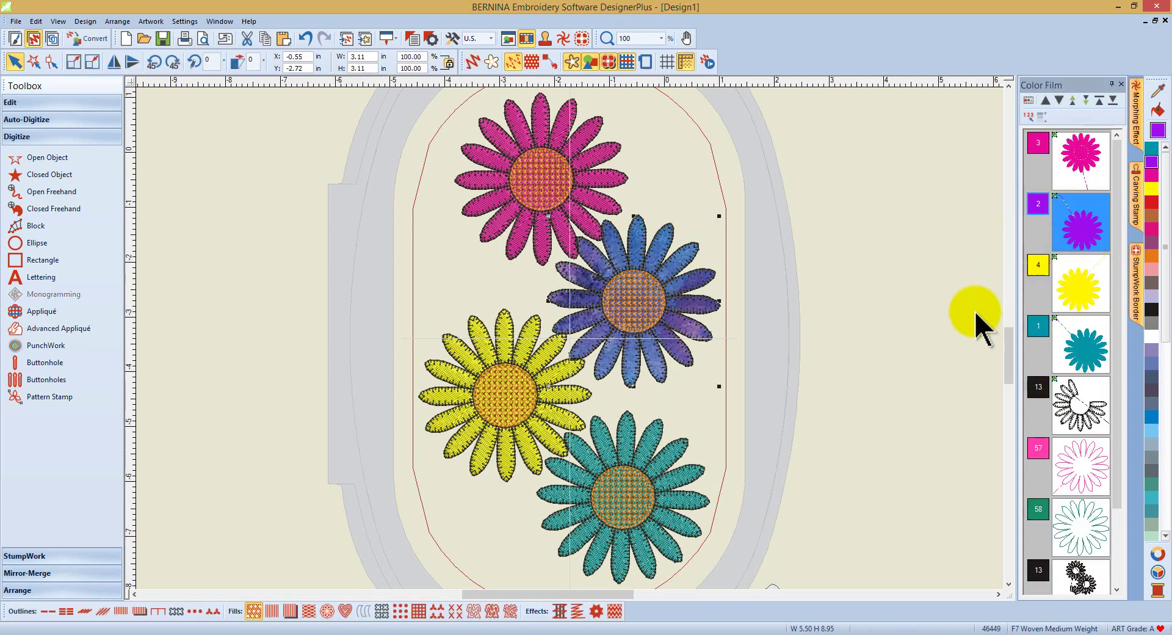
pyautogui.moveTo(1033, 321); pyautogui.dragTo(1038, 248)
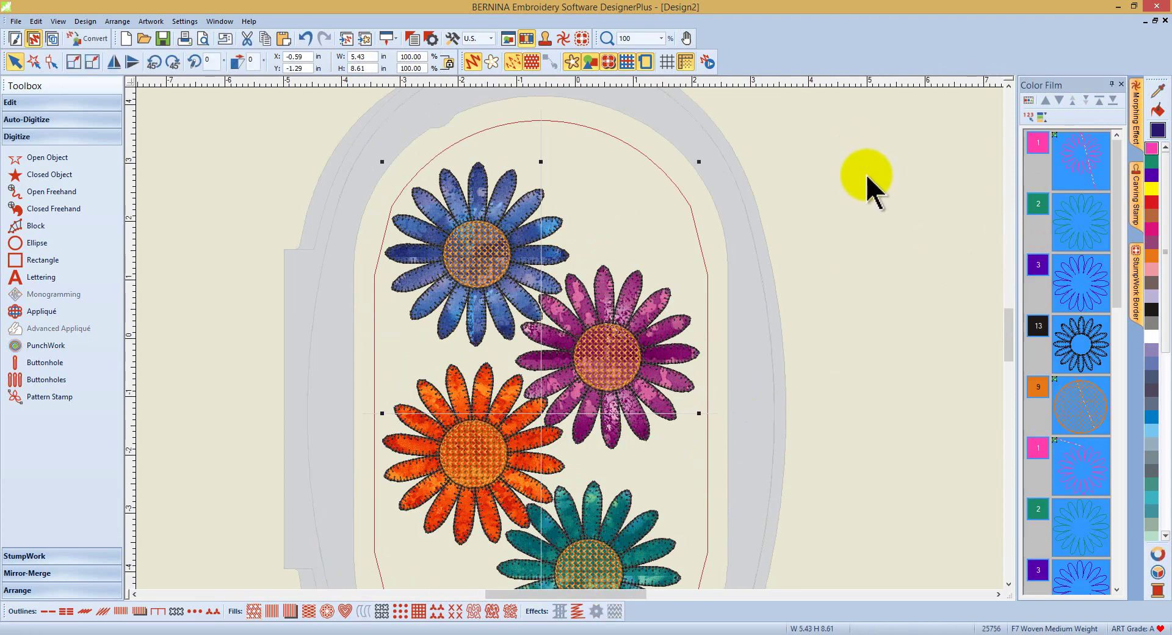
# Zoom to fit so all four appliqué daisies of Design2 are visible.
pyautogui.press('0')
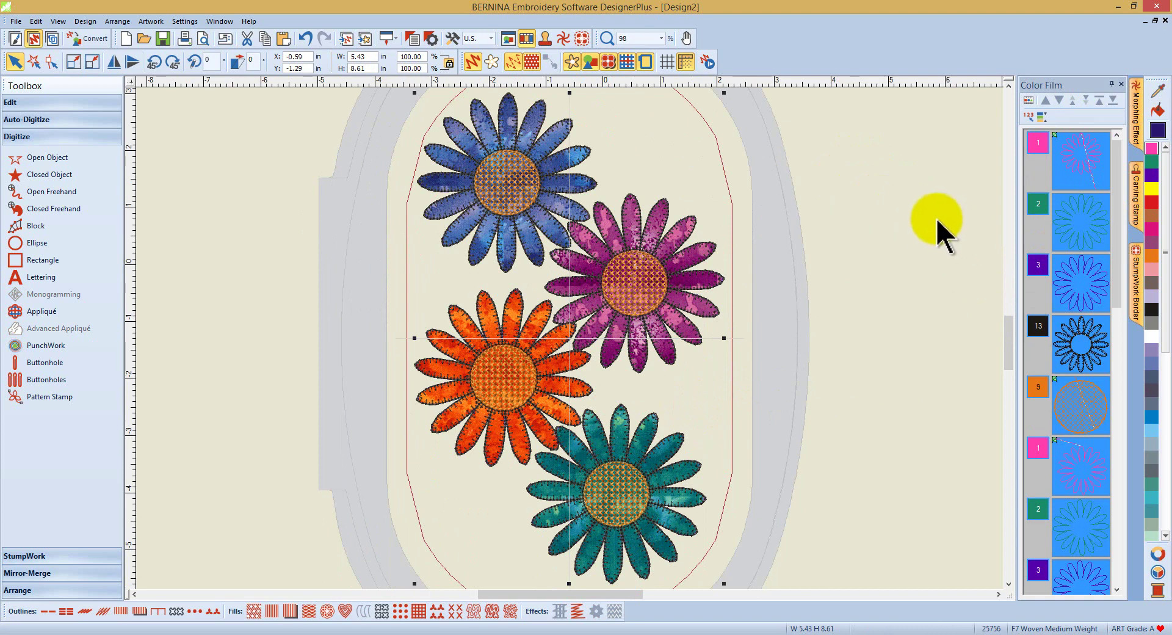